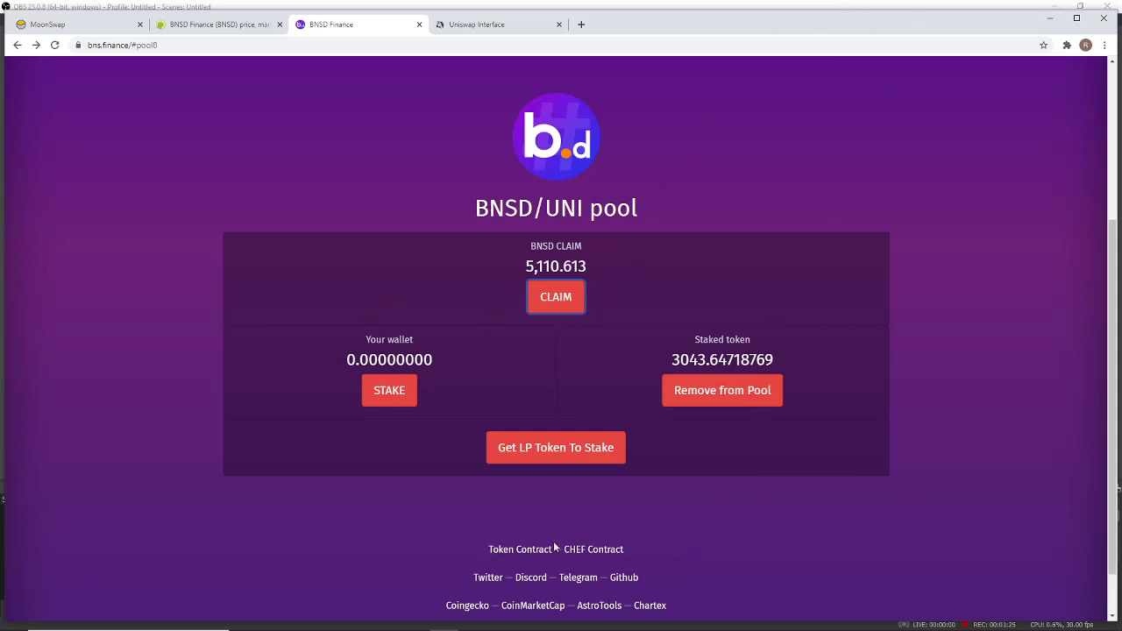
Step: Claim the earned BNSD from the BNSD/UNI pool with the Fast gas fee and approve both pending wallet transactions
click(561, 298)
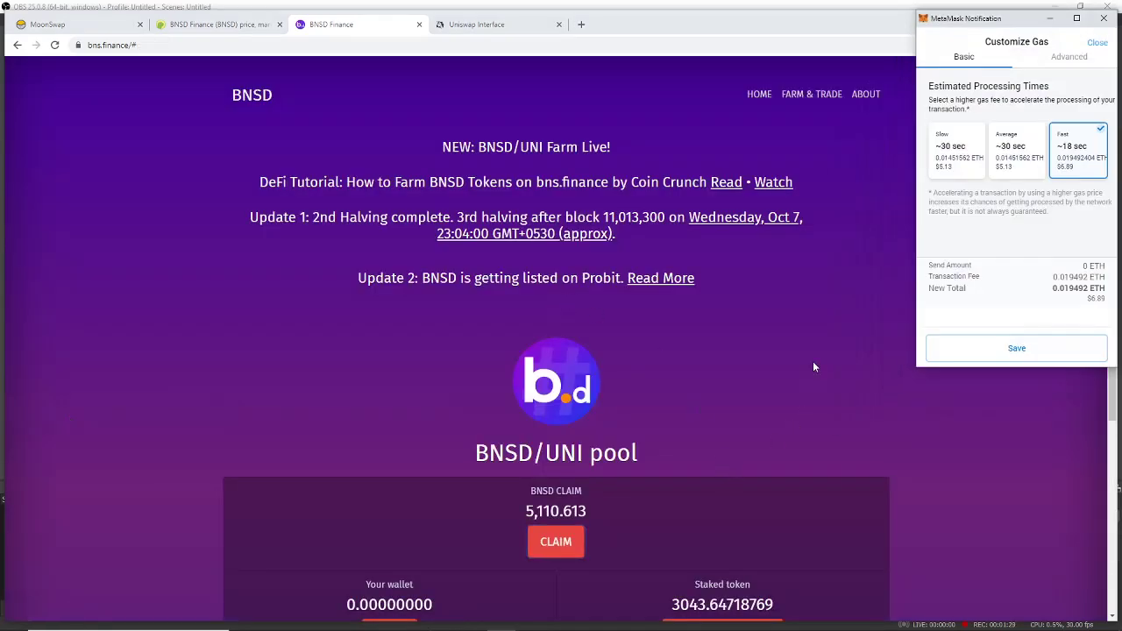
click(974, 349)
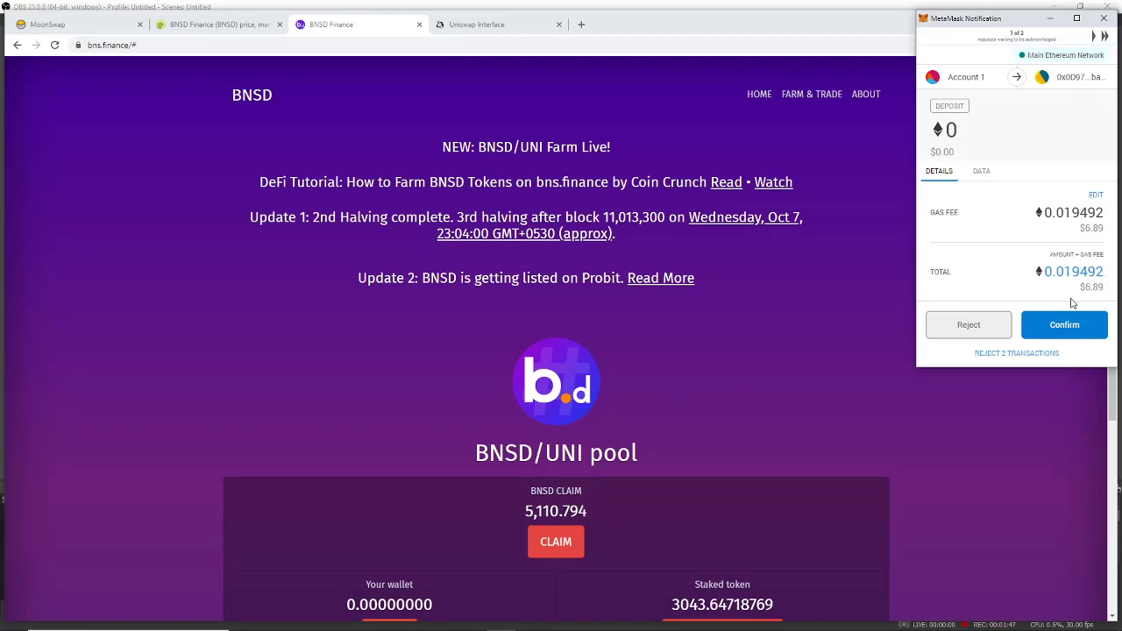
click(1066, 336)
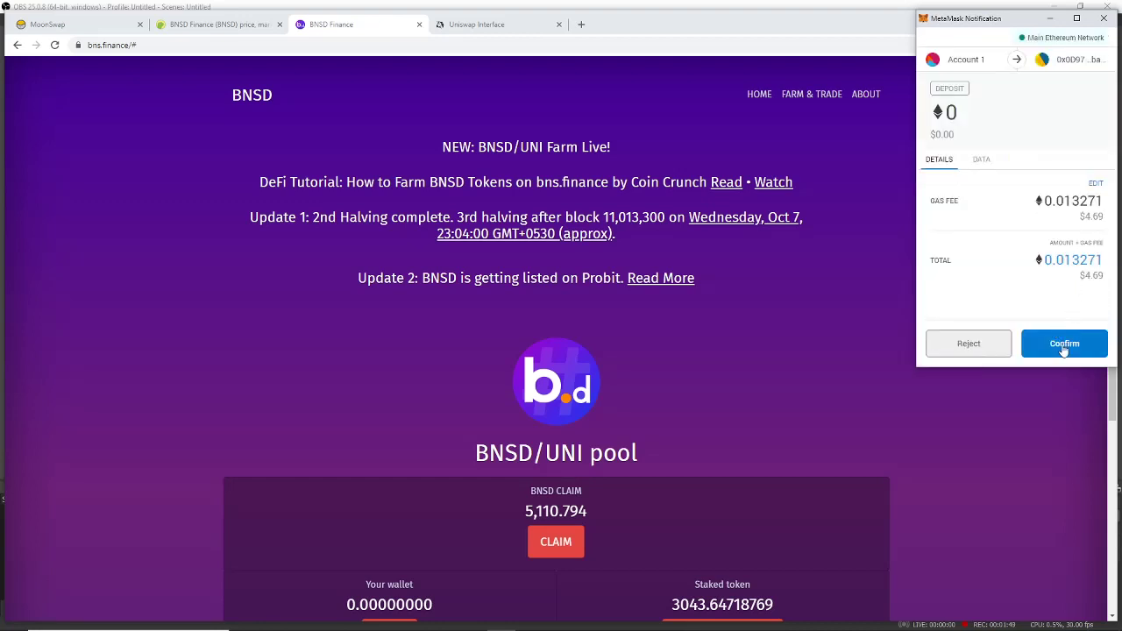
click(1065, 344)
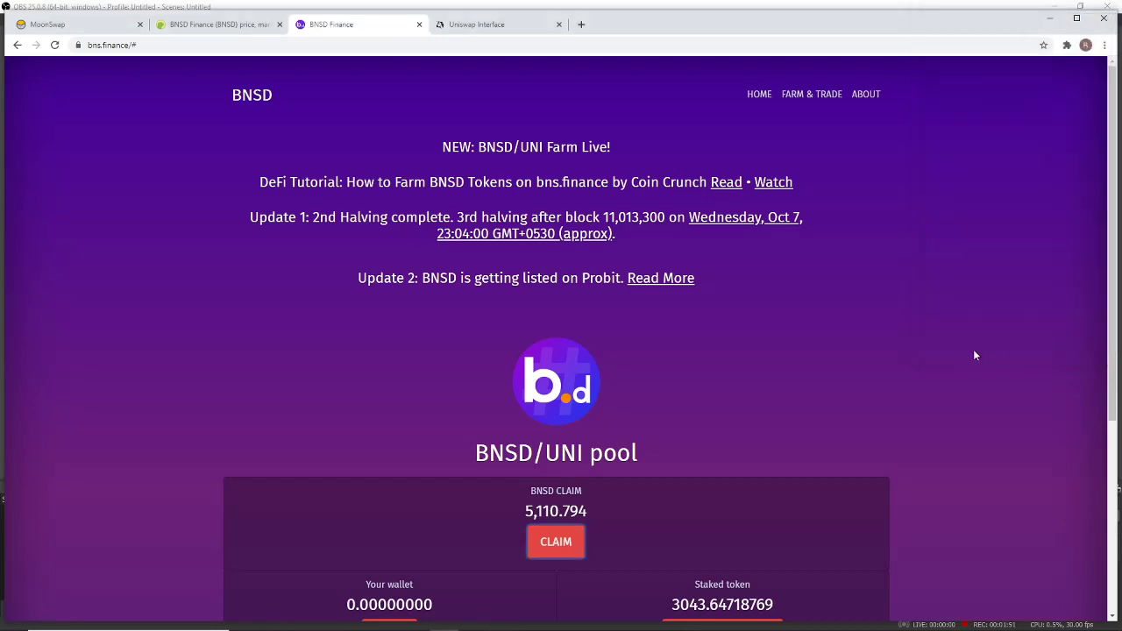
scroll(745, 307, down, 1)
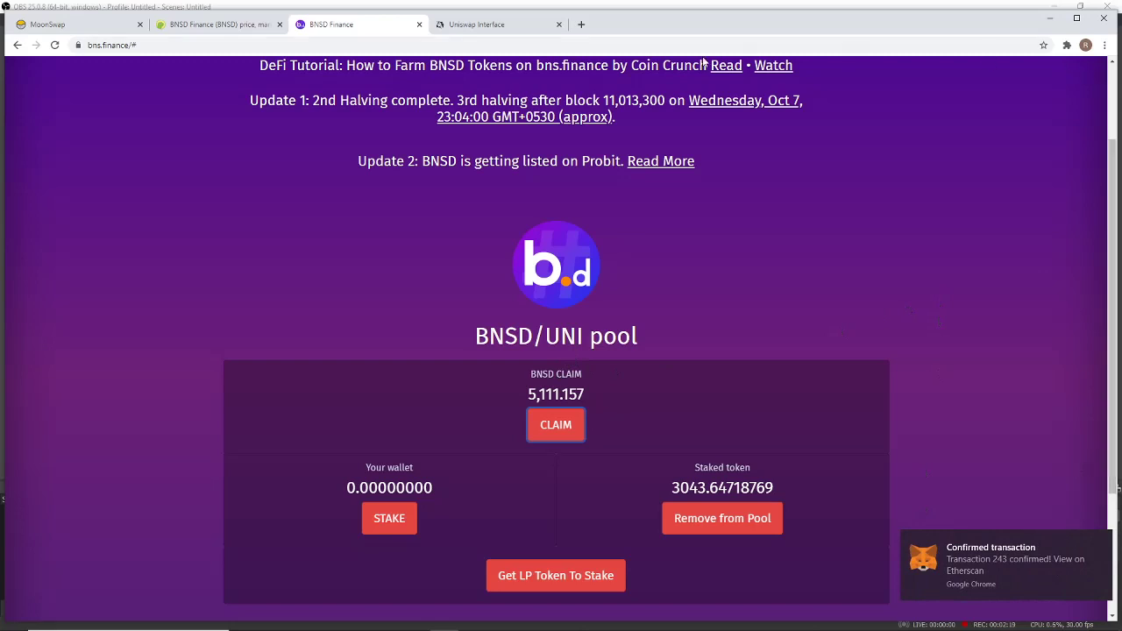
Step: Go to uniswap.org and launch the Uniswap app
click(438, 46)
text(uniswap.org)
key(Return)
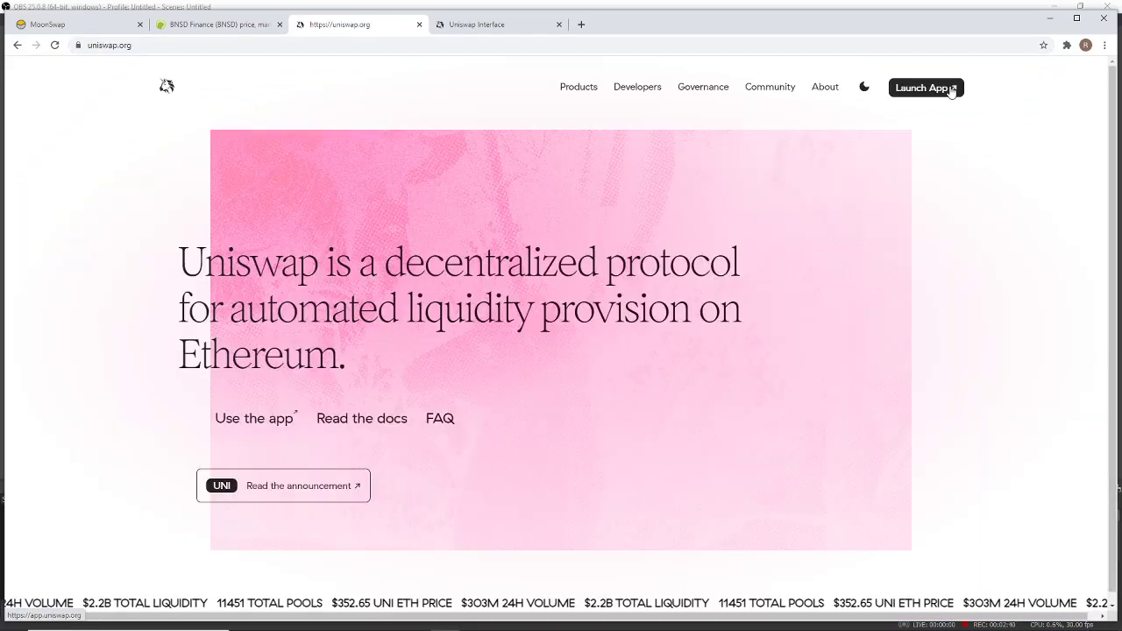
click(953, 91)
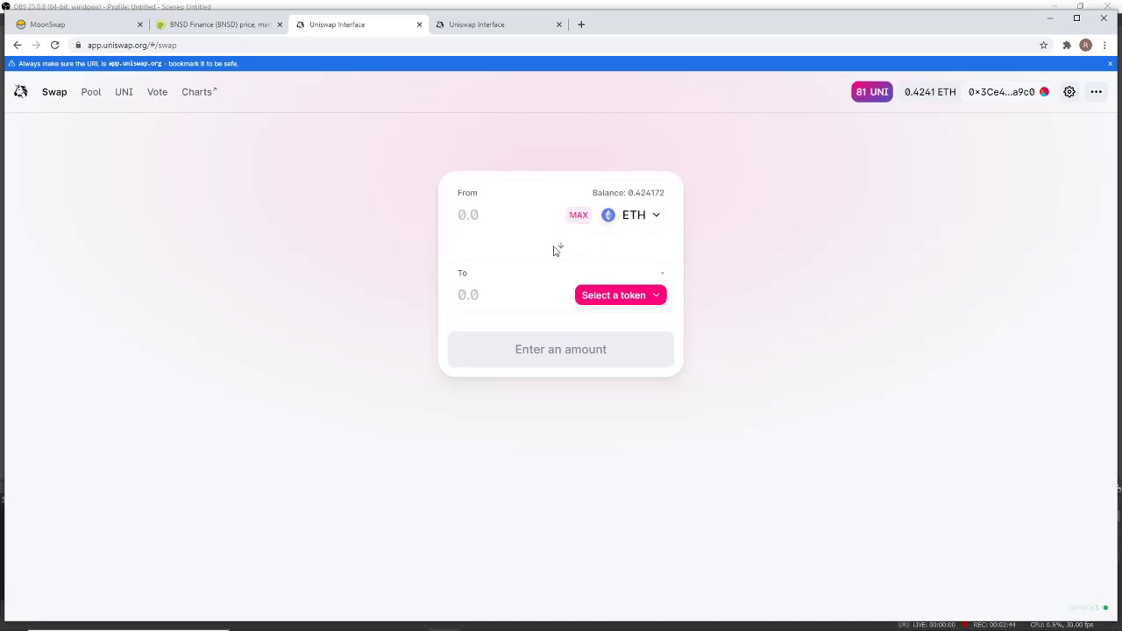
Step: Choose UNI and BNSD, found by its pasted contract address, as the swap pair, and reverse it to sell BNSD for UNI
click(662, 216)
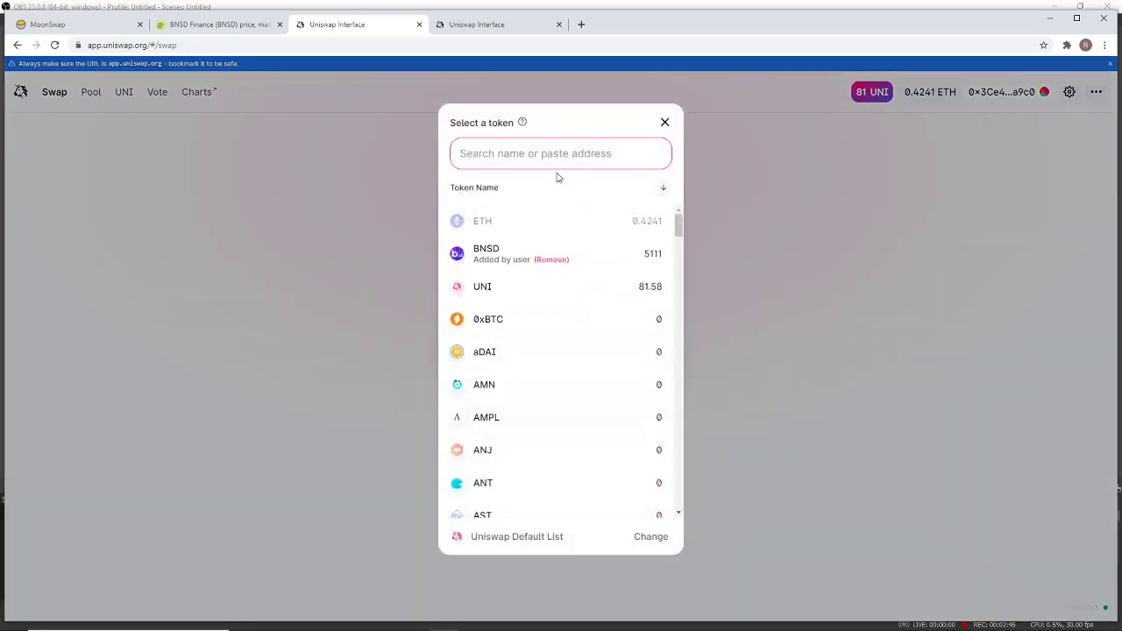
click(505, 288)
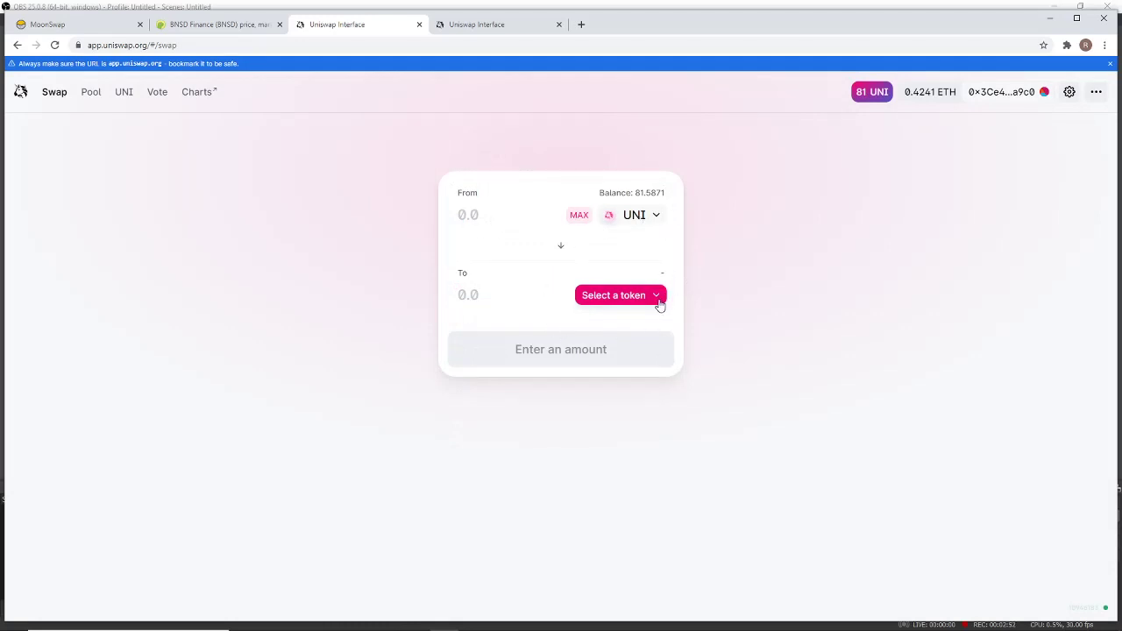
click(660, 300)
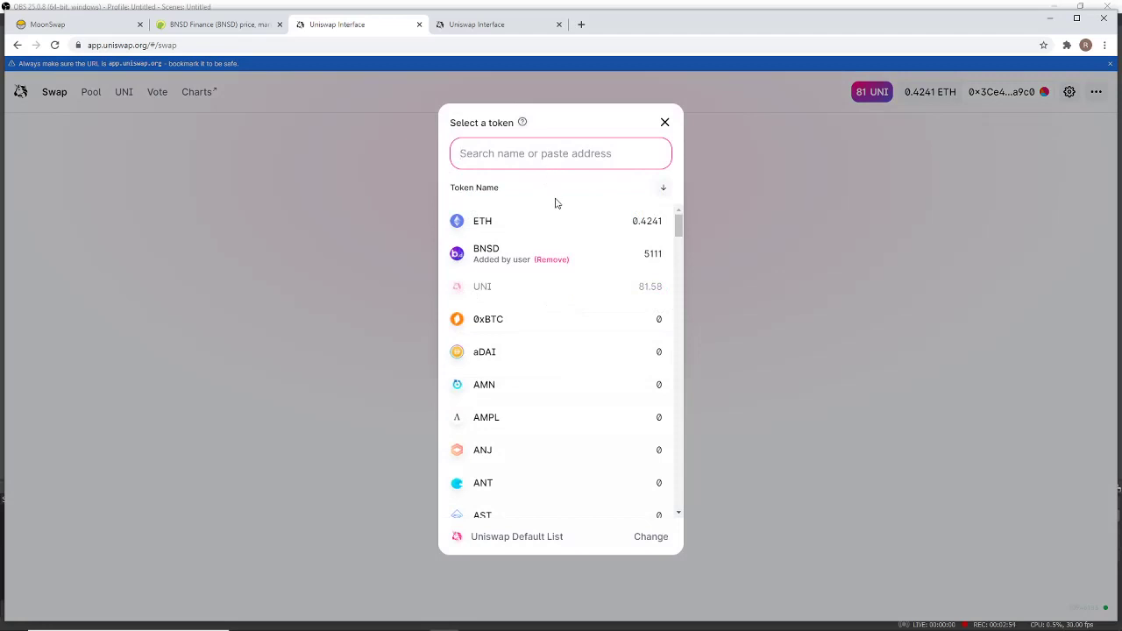
click(524, 157)
right_click(527, 159)
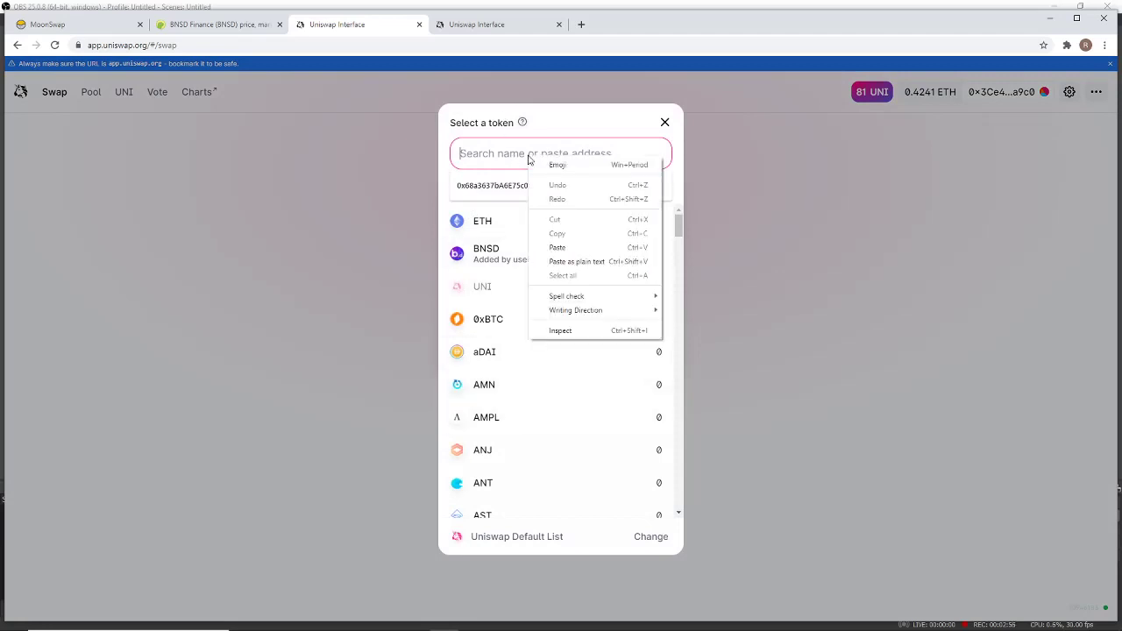
click(558, 248)
click(529, 221)
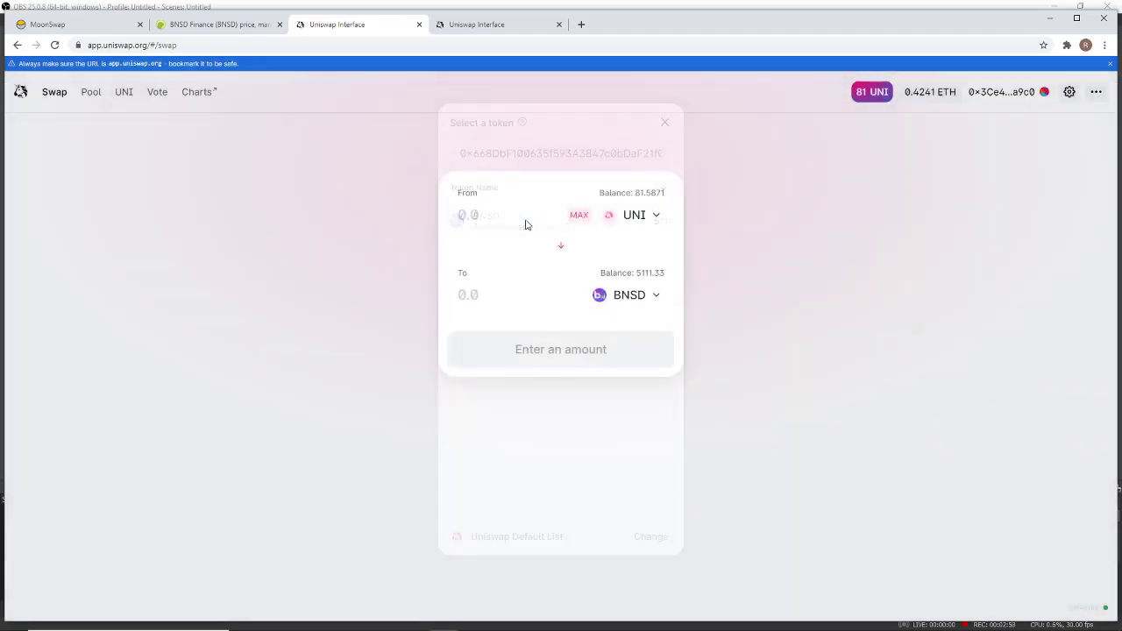
click(560, 248)
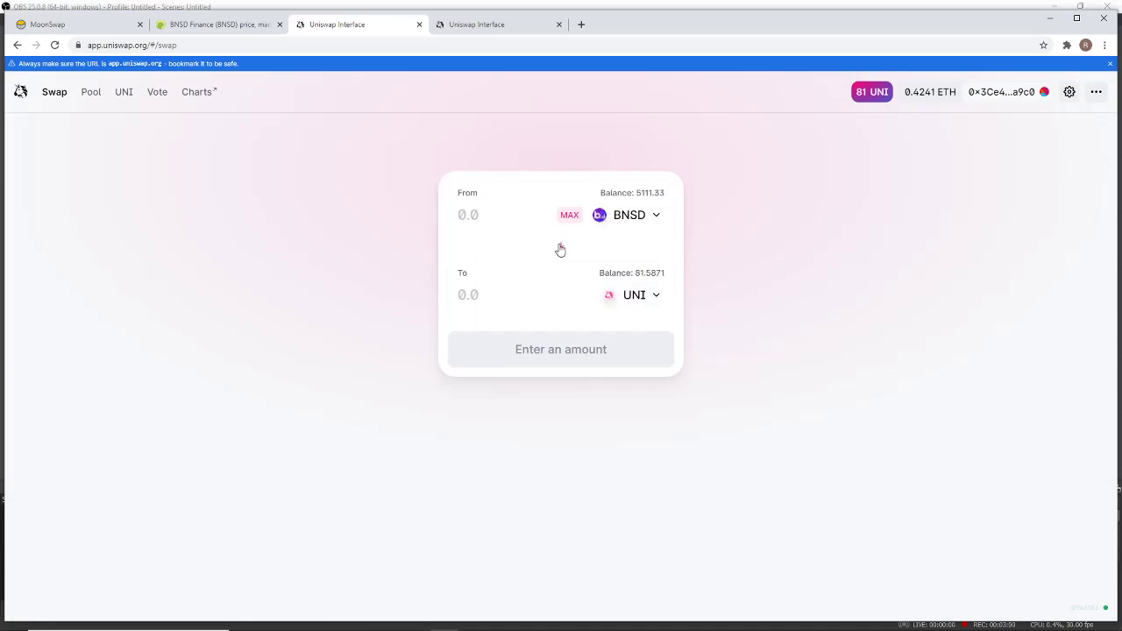
Step: Enter the maximum BNSD balance as the swap amount and submit the swap for UNI to the wallet
click(569, 215)
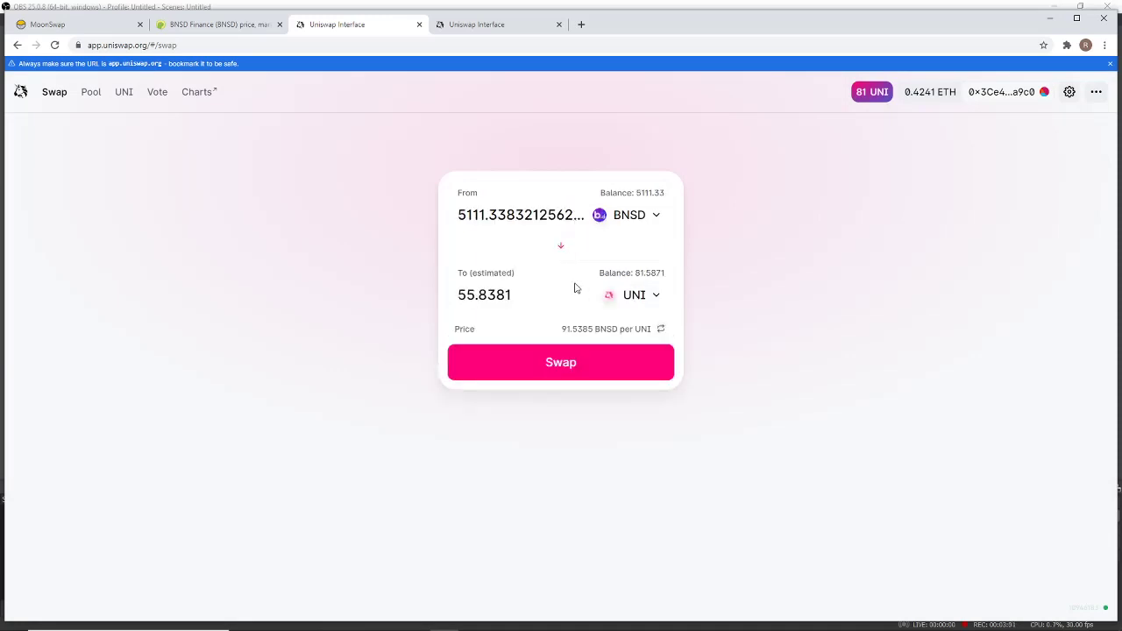
click(591, 368)
click(586, 438)
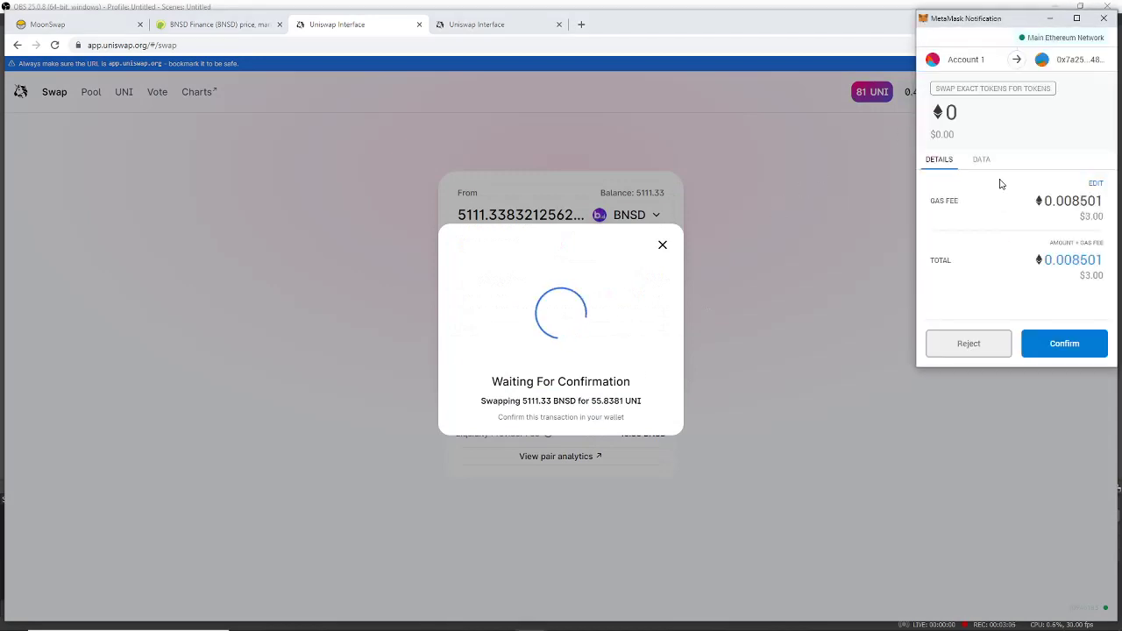
Step: Set the swap transaction's gas fee to Fast, approve it in MetaMask, and close the submission notice
click(1096, 183)
click(1062, 164)
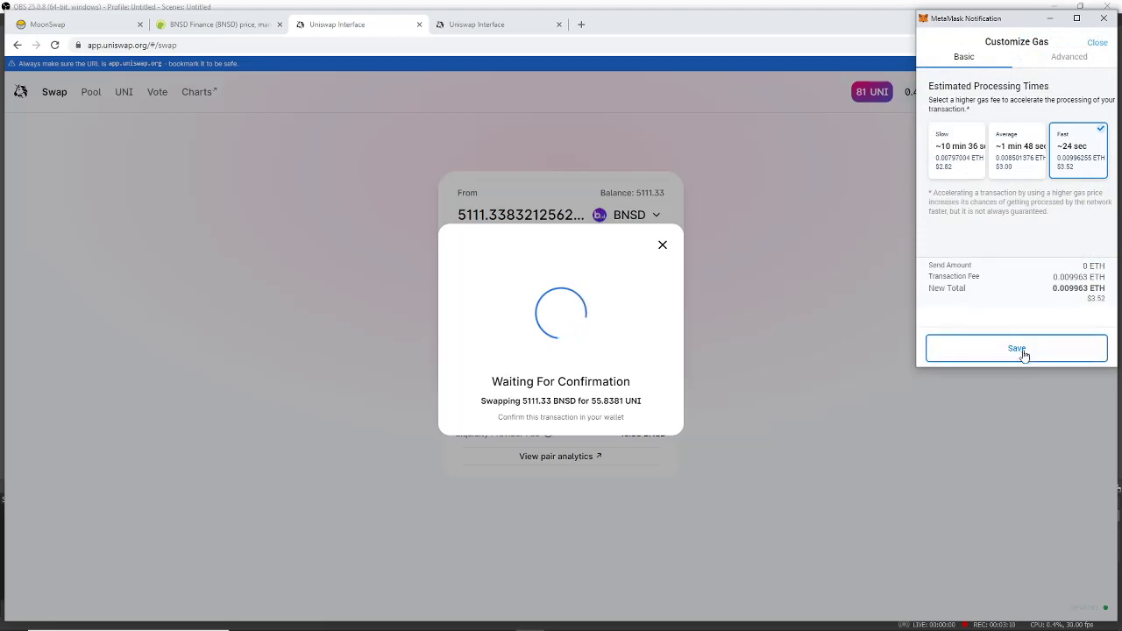
click(1023, 354)
click(1066, 347)
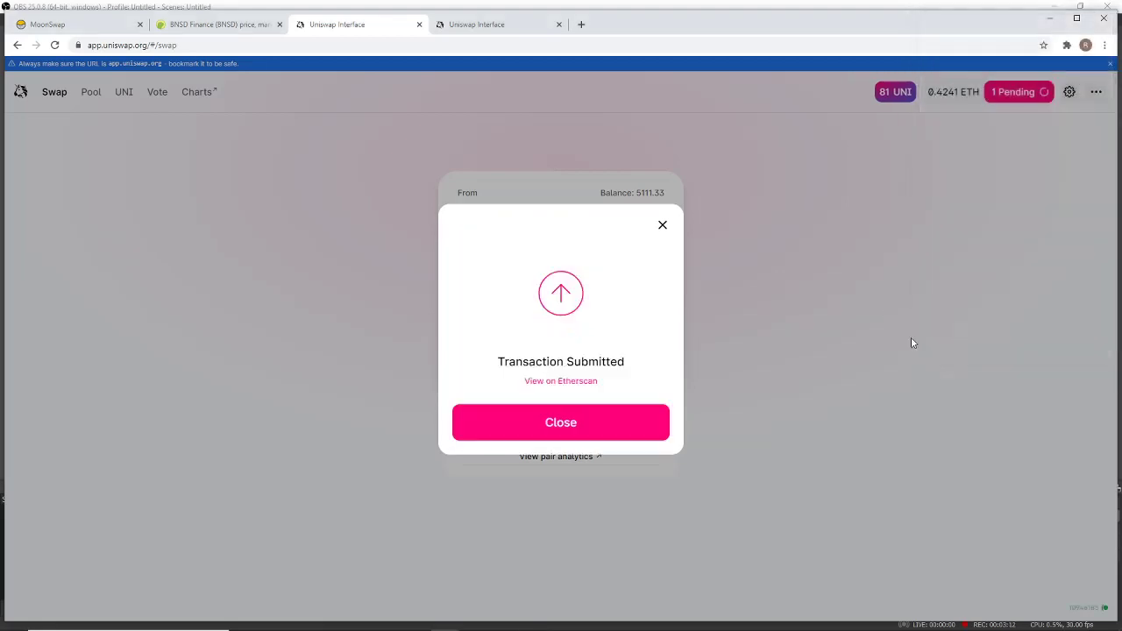
click(583, 425)
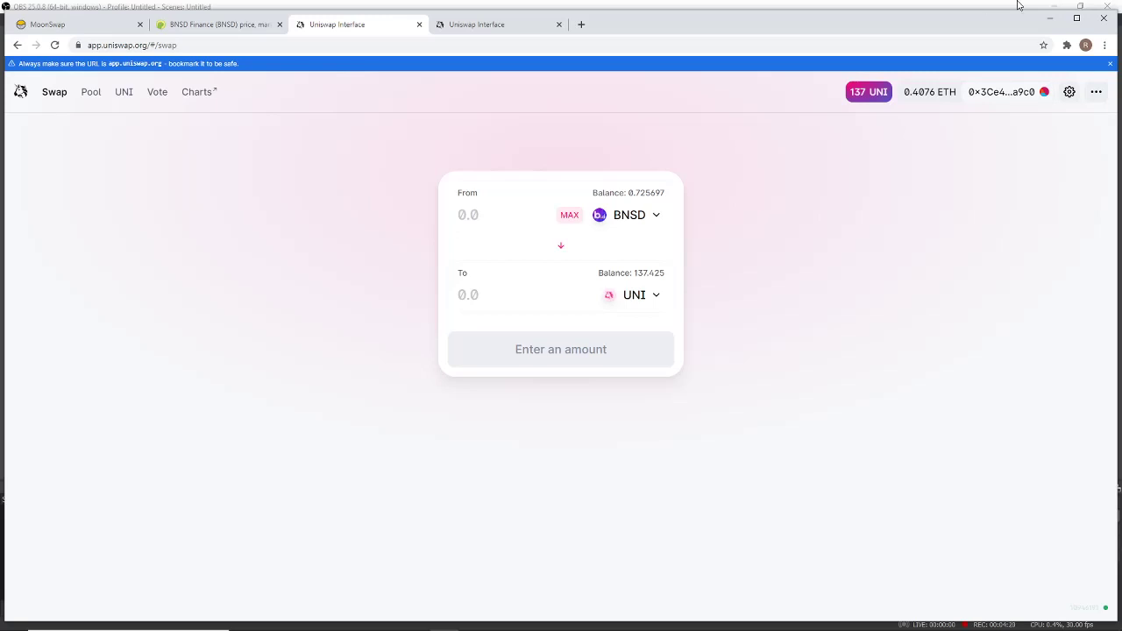
Step: Switch to the MoonSwap cMOON farm, harvest the earned cMOON, and approve the transaction in ConfluxPortal
key(ctrl+1)
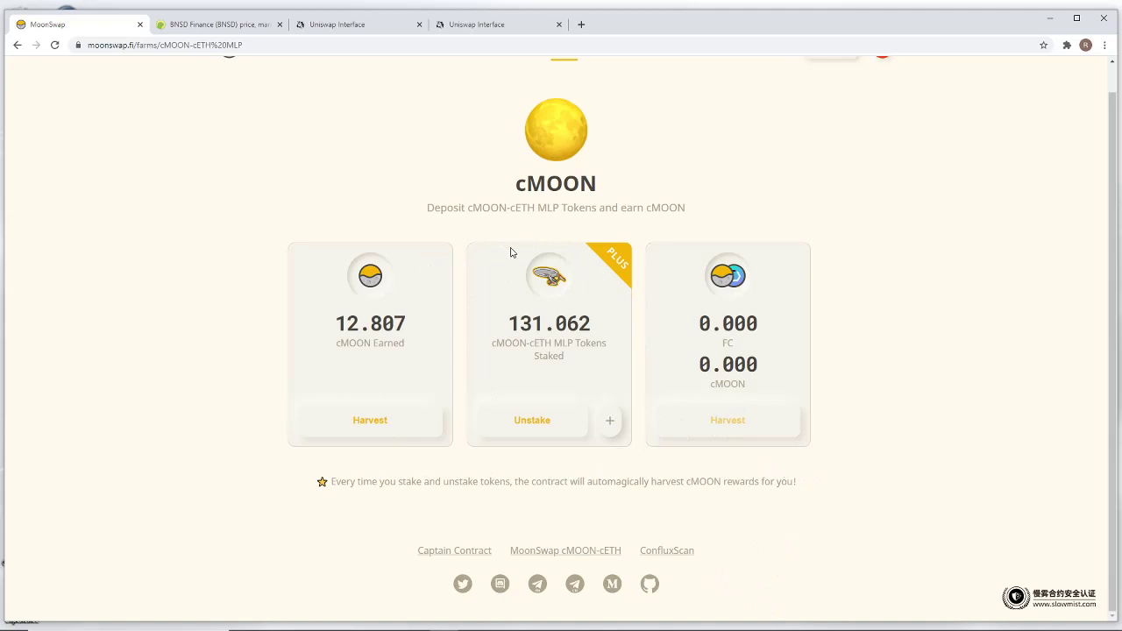
click(357, 426)
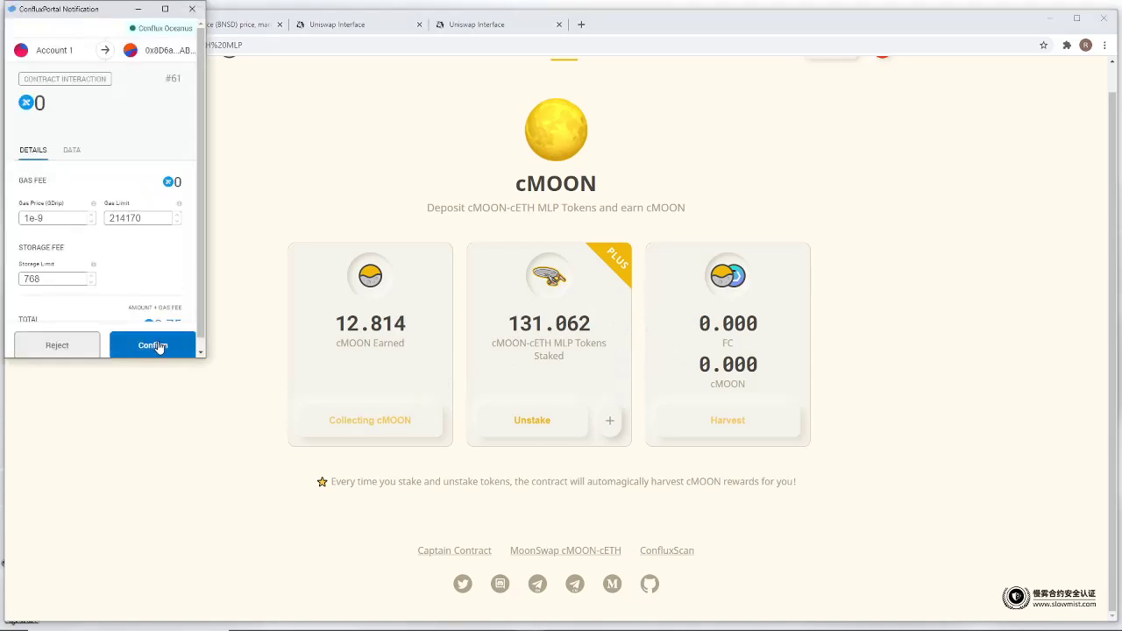
click(157, 347)
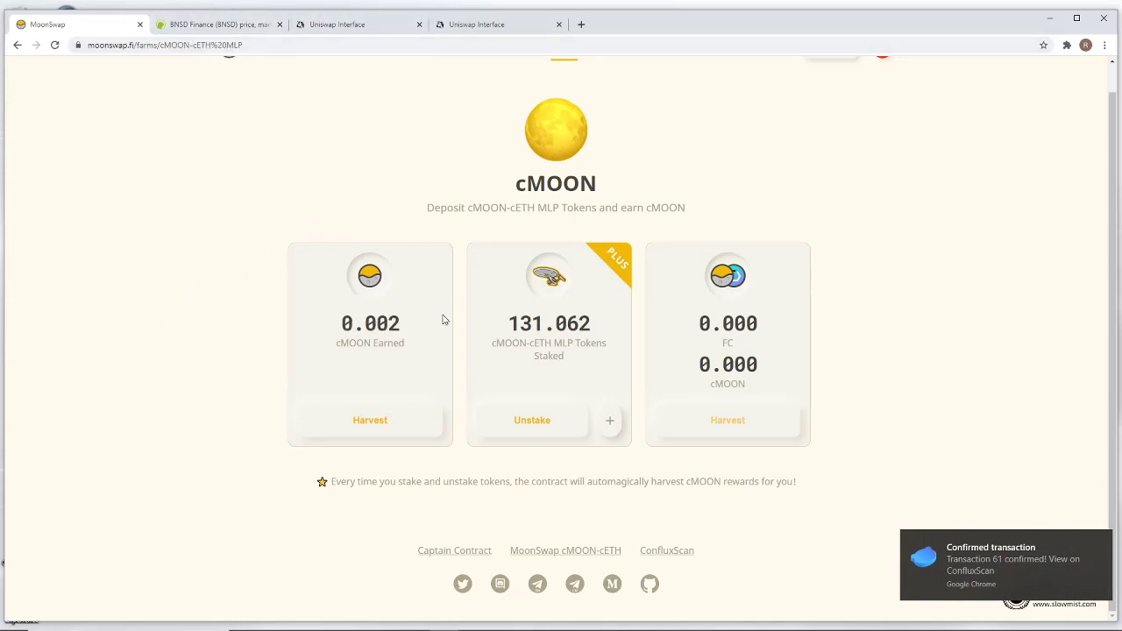
Step: Open the MoonSwap exchange and set the swap pair from cMOON to cETH
scroll(442, 320, up, 1)
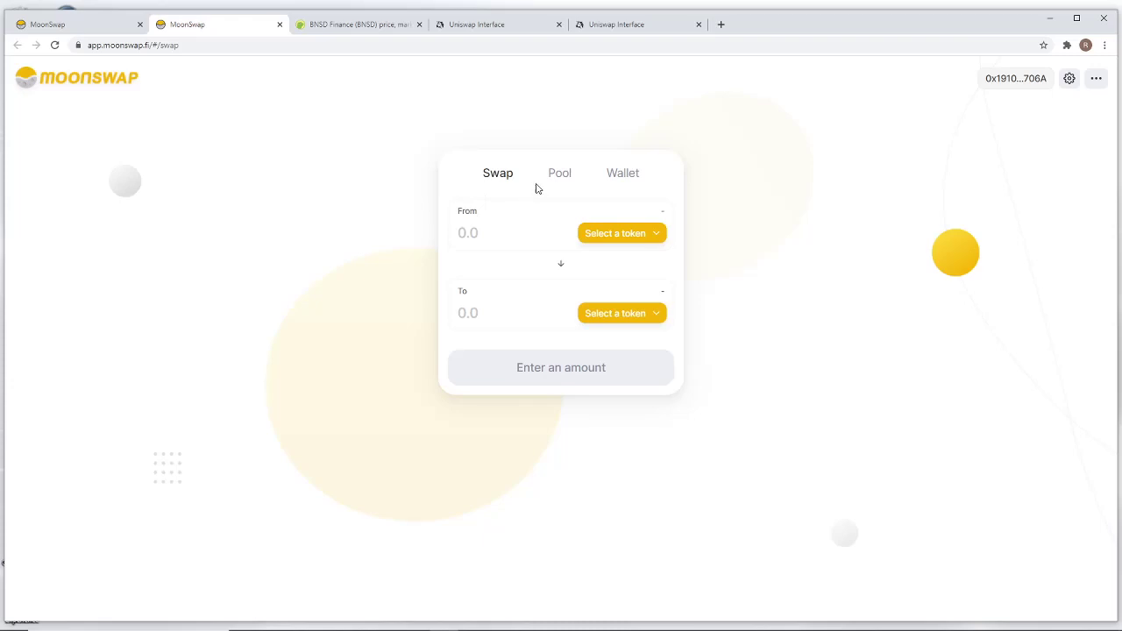
click(638, 239)
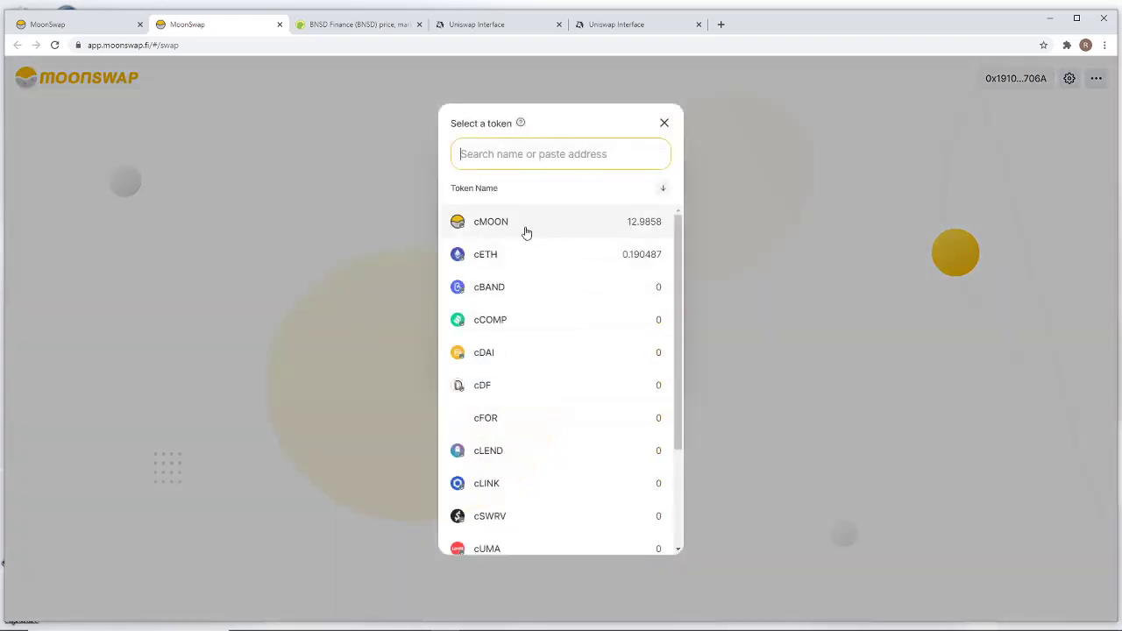
click(526, 233)
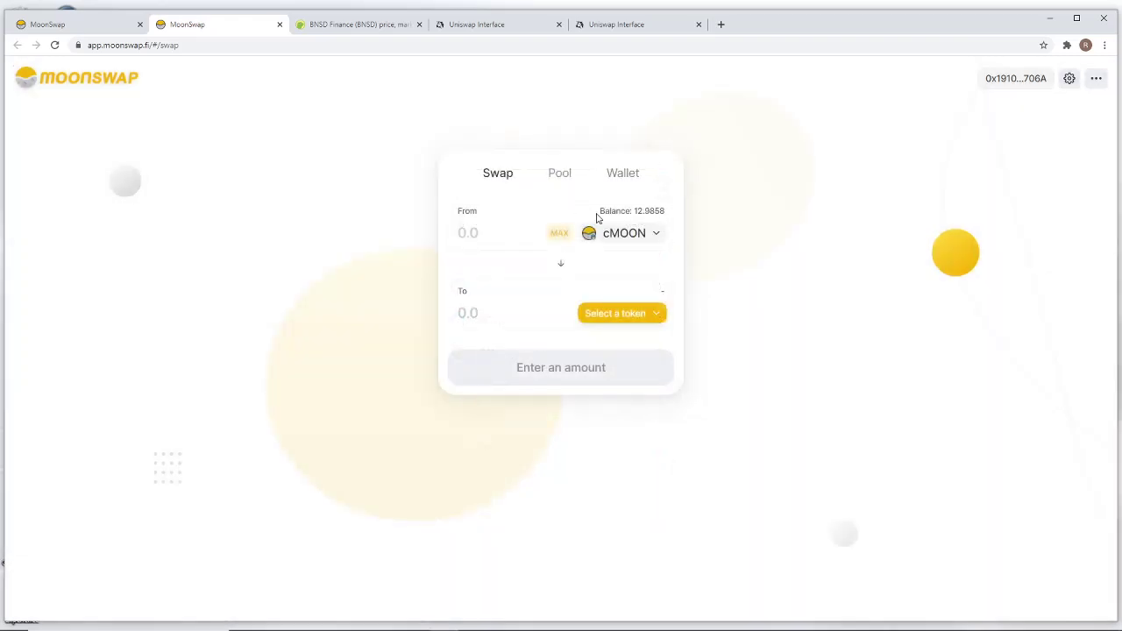
click(632, 318)
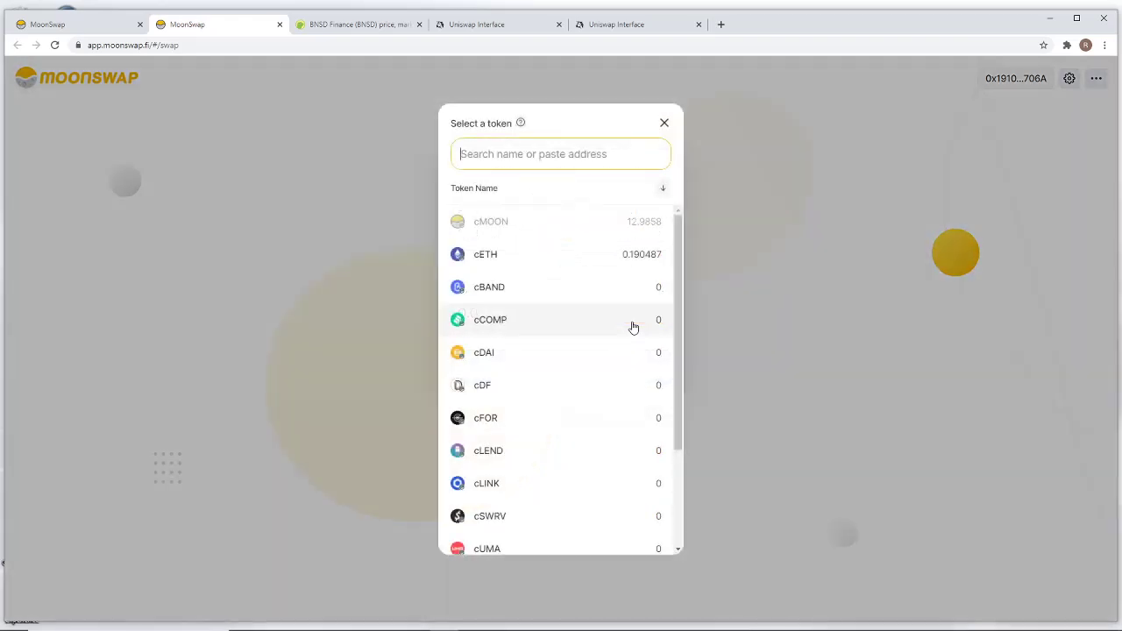
click(534, 253)
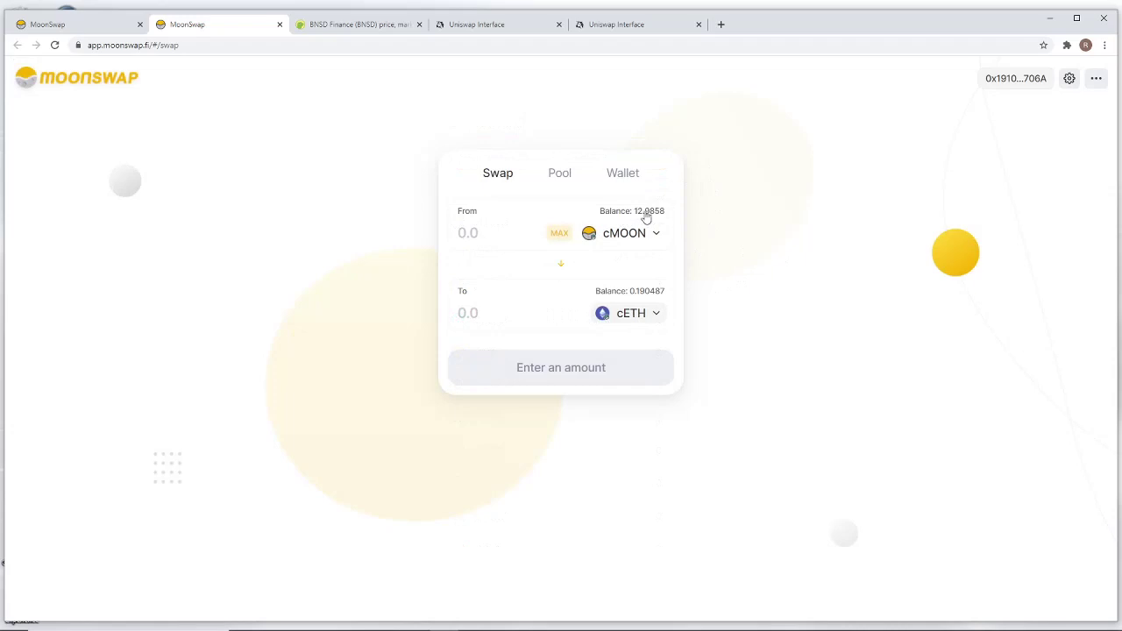
Step: Swap 6.3 cMOON for cETH, approve the transaction in the wallet, and close the submission notice
click(541, 305)
click(467, 249)
text(6.3)
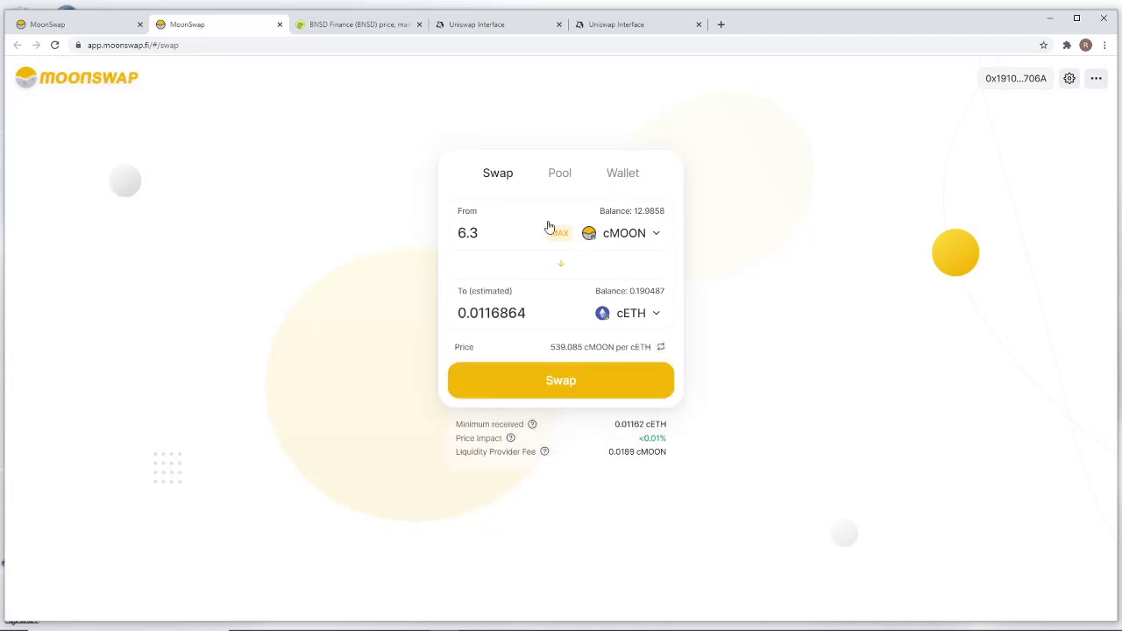
click(586, 386)
click(587, 439)
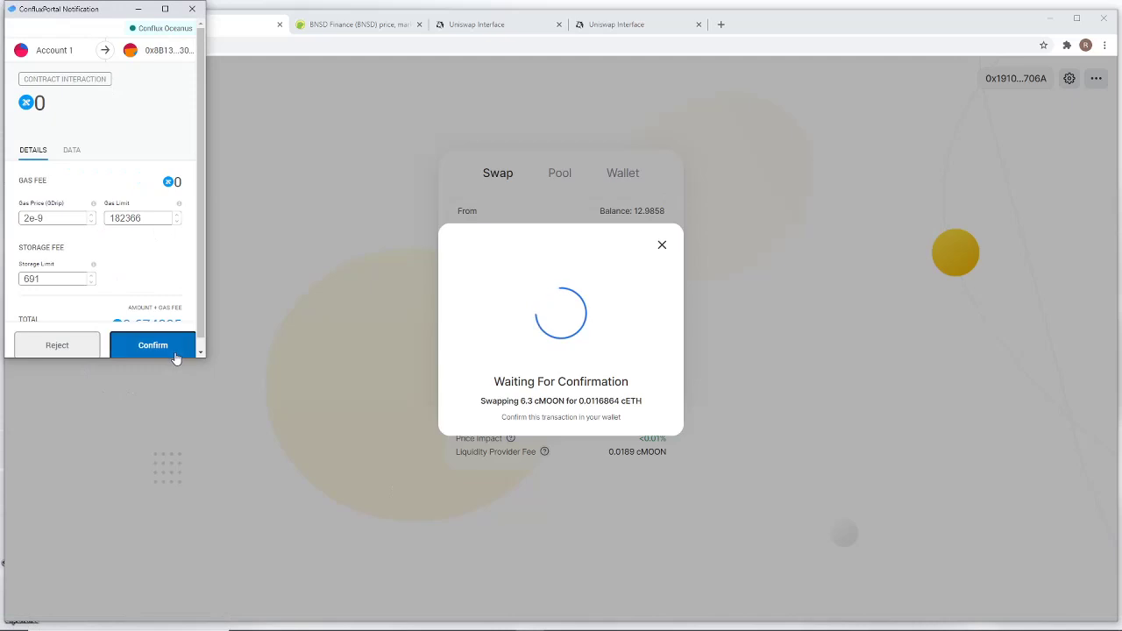
click(174, 354)
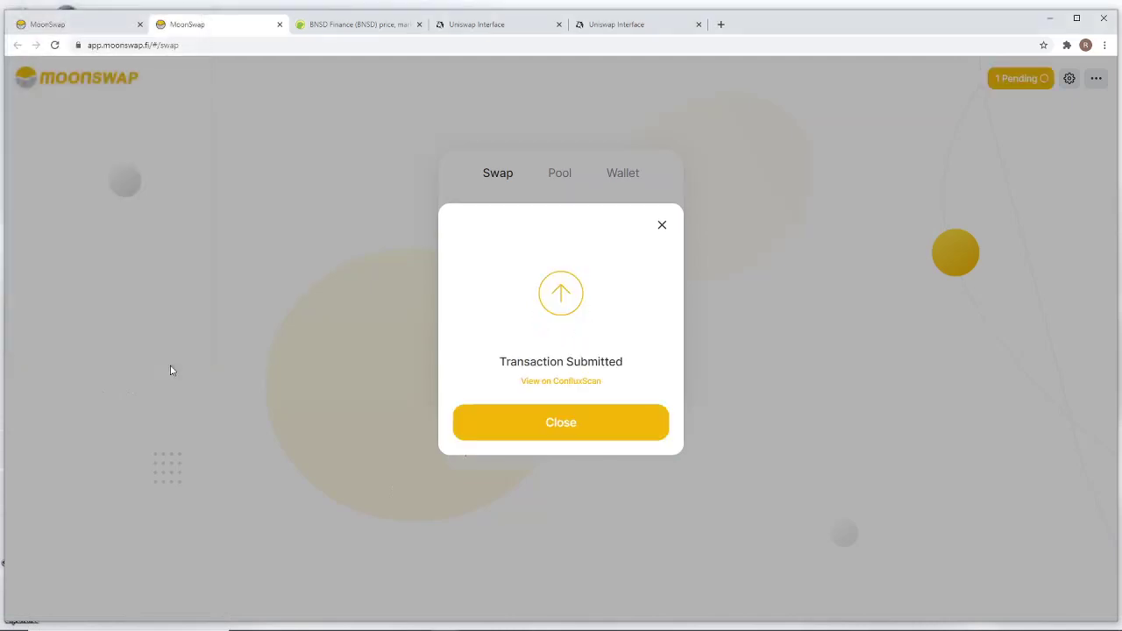
click(664, 433)
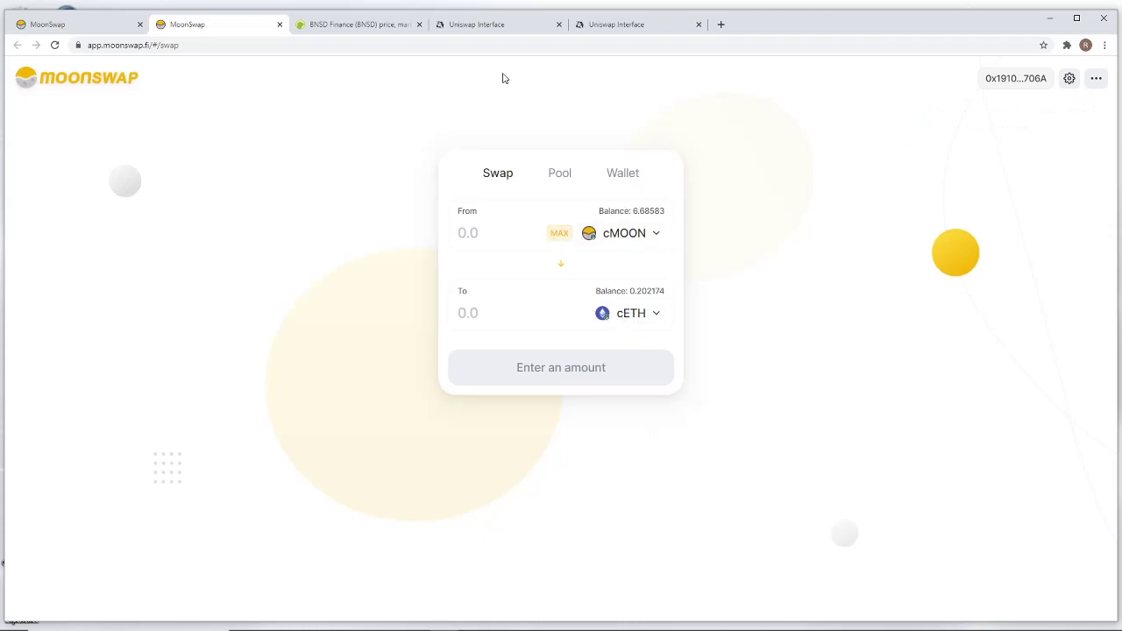
Step: Return to the MoonSwap farm site and open the liquidity page for the cMOON farm's MLP token from the Conflux farms
click(74, 30)
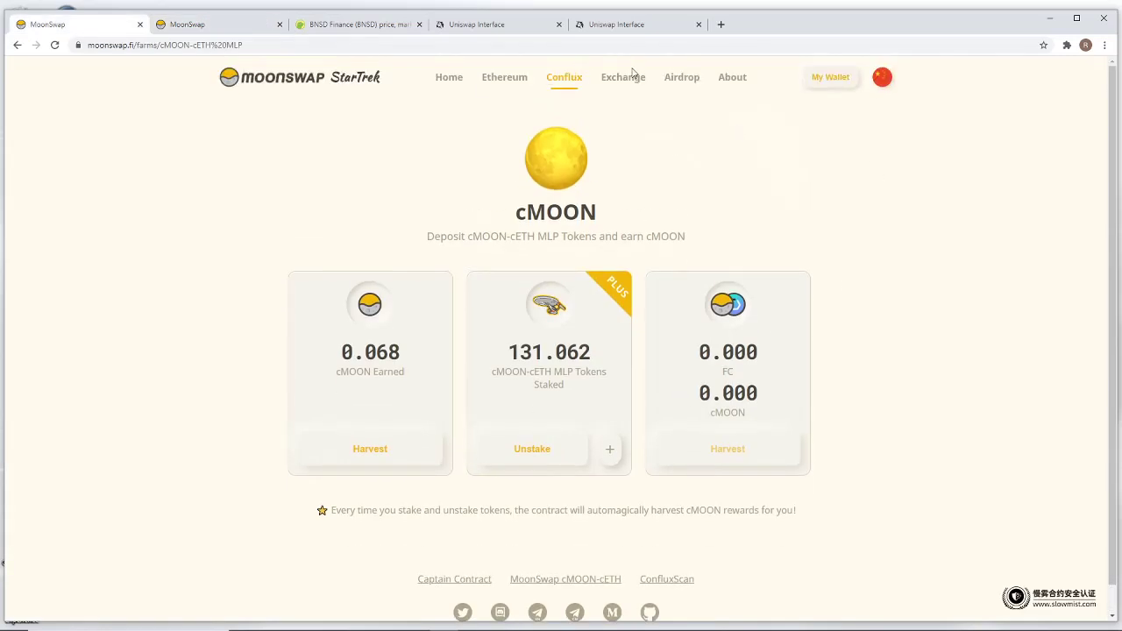
click(575, 84)
scroll(438, 377, down, 2)
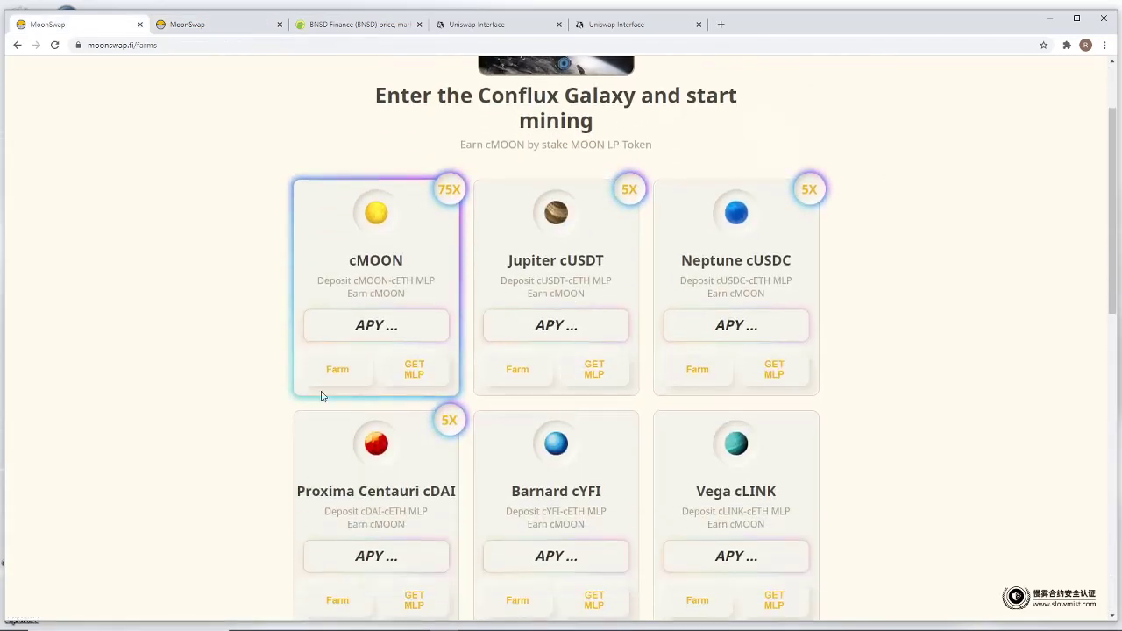
click(423, 370)
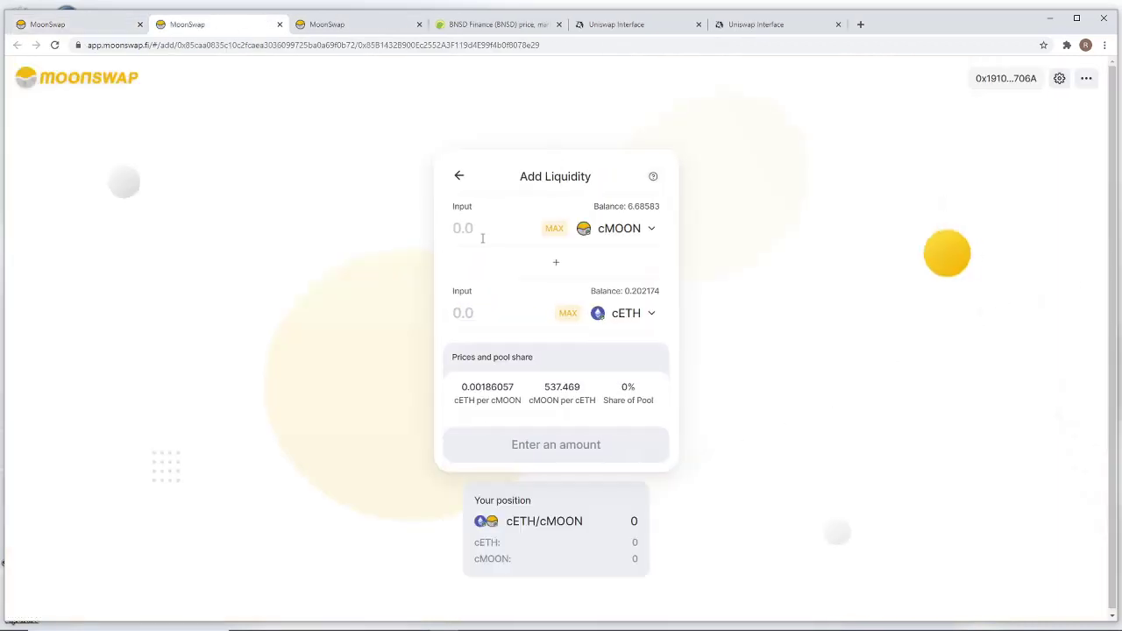
Step: Supply the maximum 6.68583 cMOON with 0.0124394 cETH as liquidity, approve the transaction in ConfluxPortal, and close the submission notice
click(554, 231)
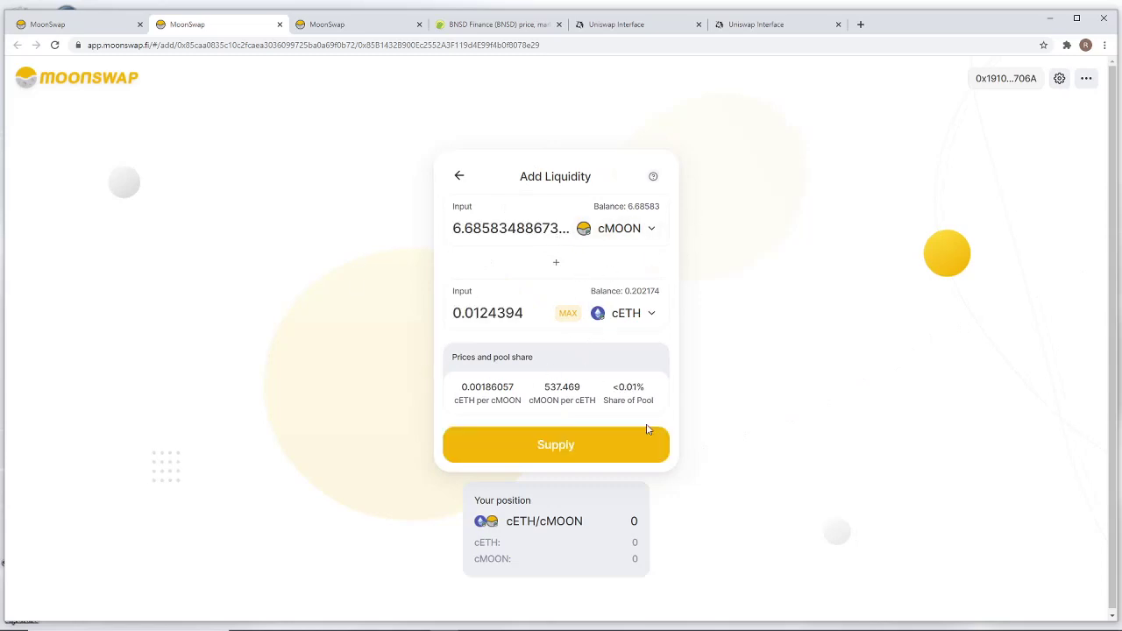
click(556, 445)
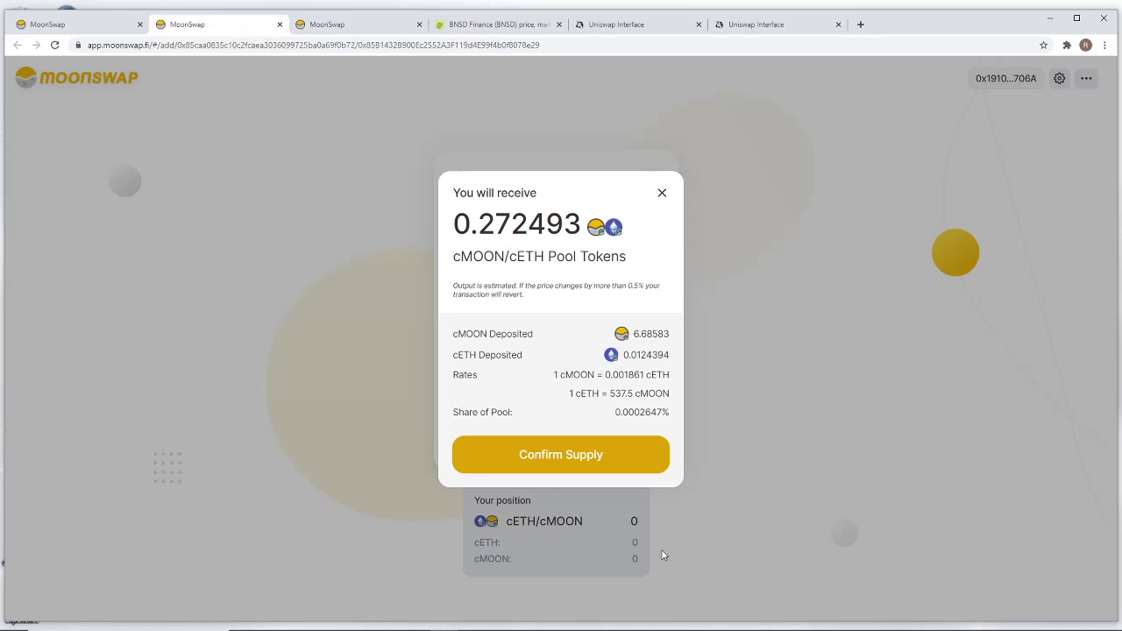
click(559, 450)
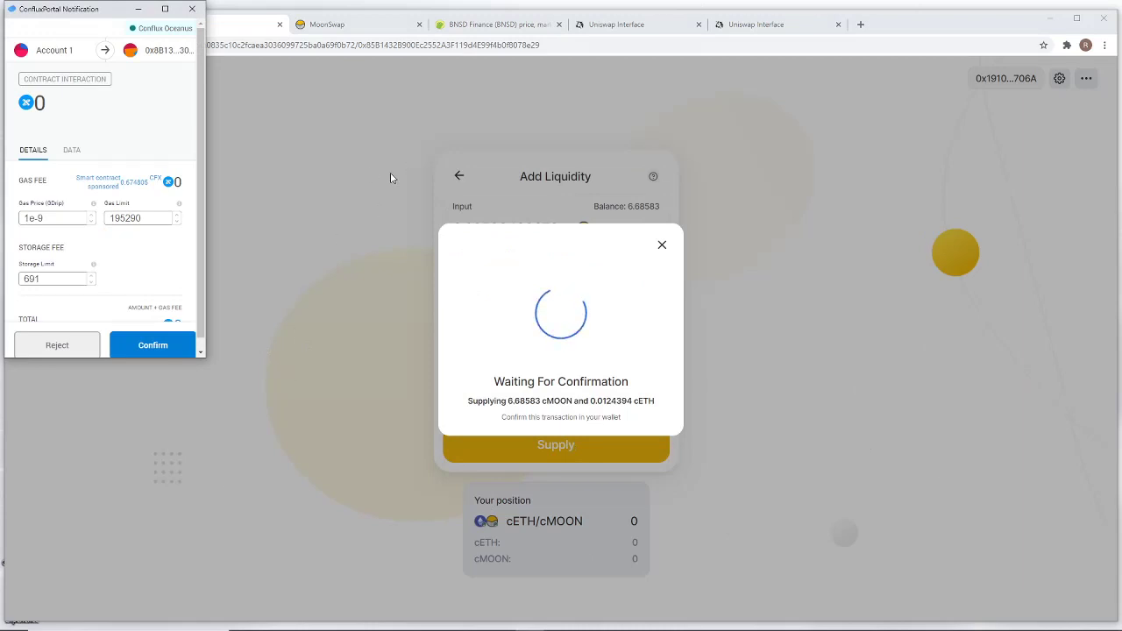
click(155, 344)
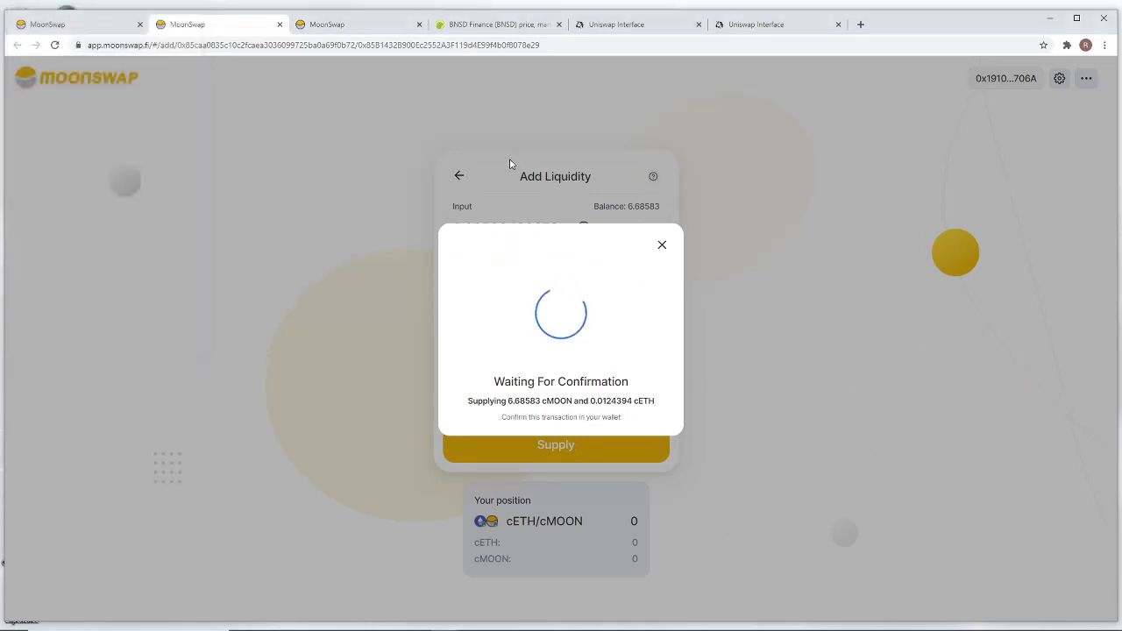
click(581, 427)
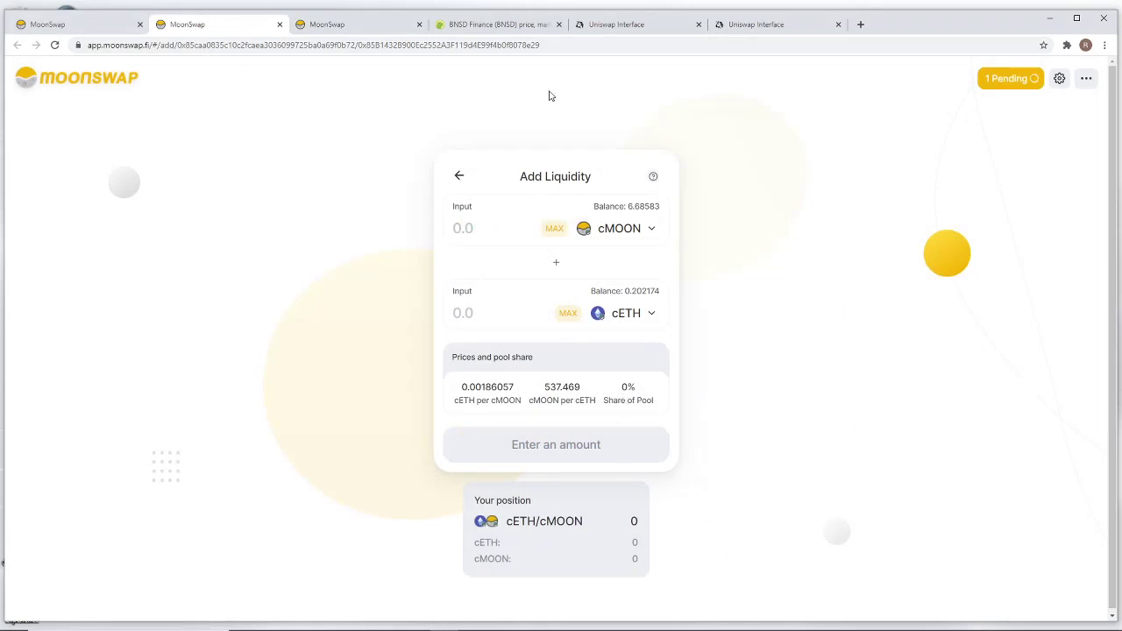
Step: Return to the MoonSwap farms page and open the cMOON farm that takes cMOON-cETH MLP tokens
key(ctrl+1)
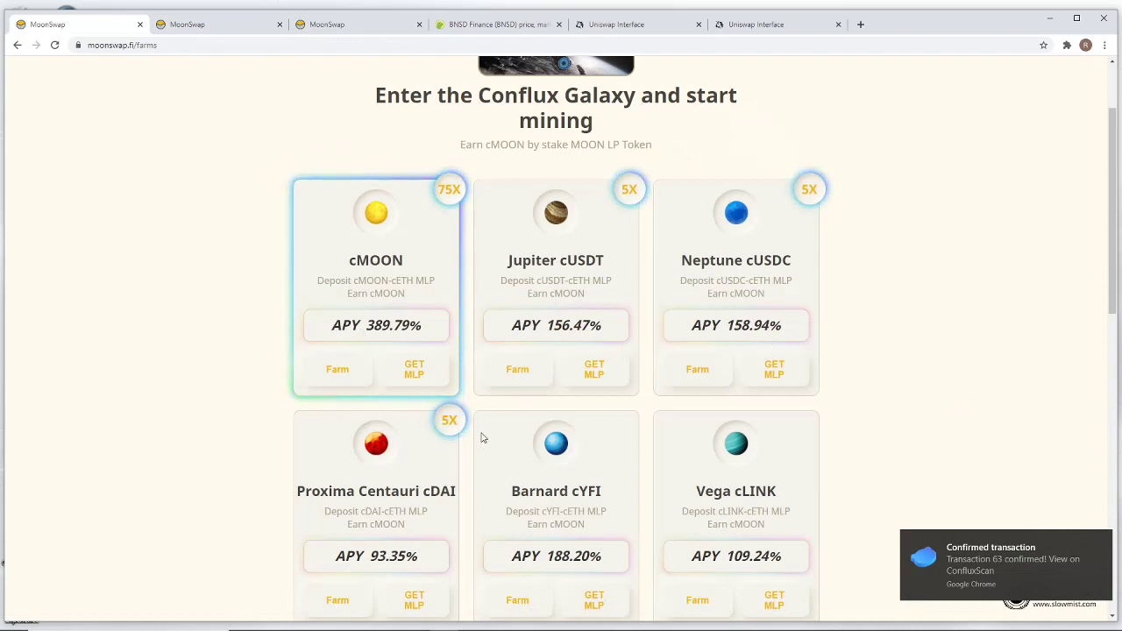
scroll(478, 423, up, 2)
scroll(478, 423, down, 2)
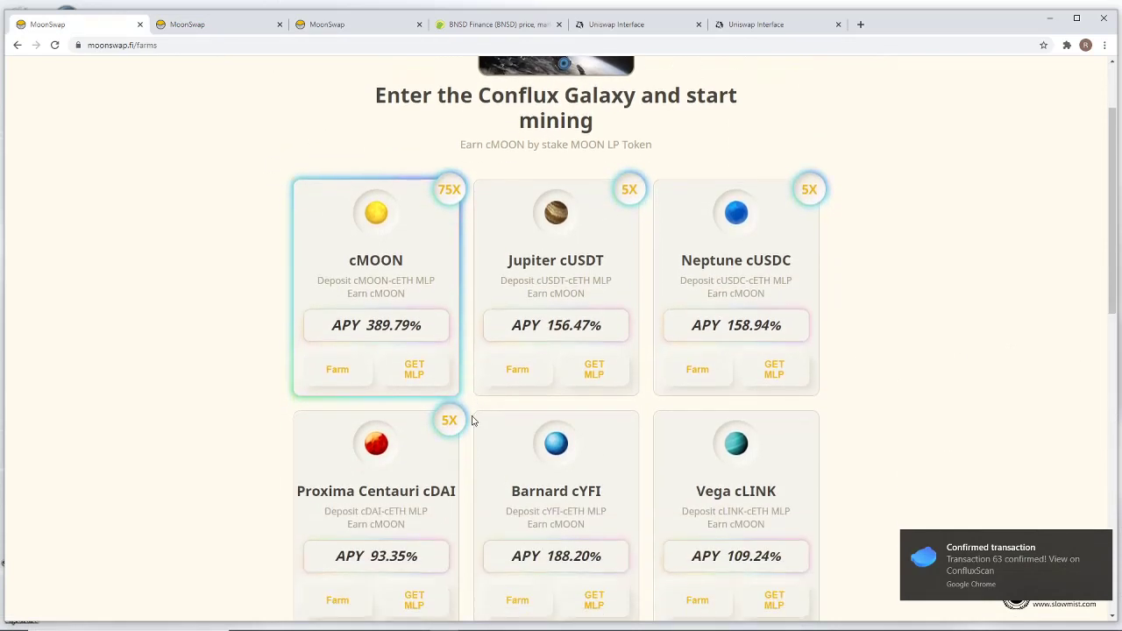
click(346, 375)
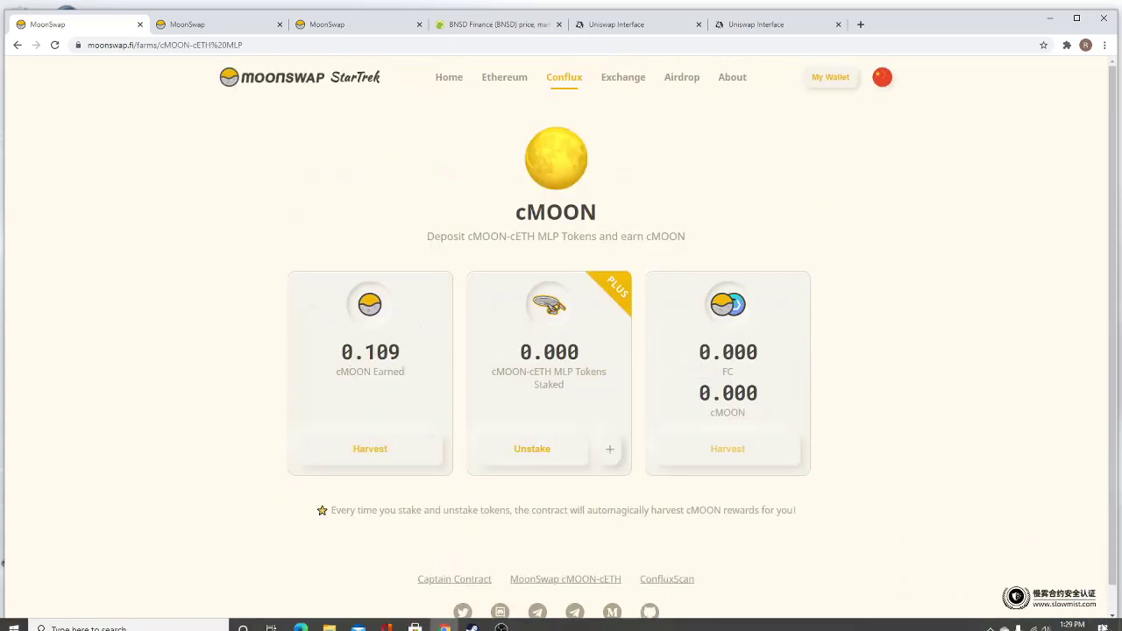
Step: Submit a deposit of the maximum available 0.272493792888603395 cMOON-cETH MLP tokens to the cMOON farm
click(611, 452)
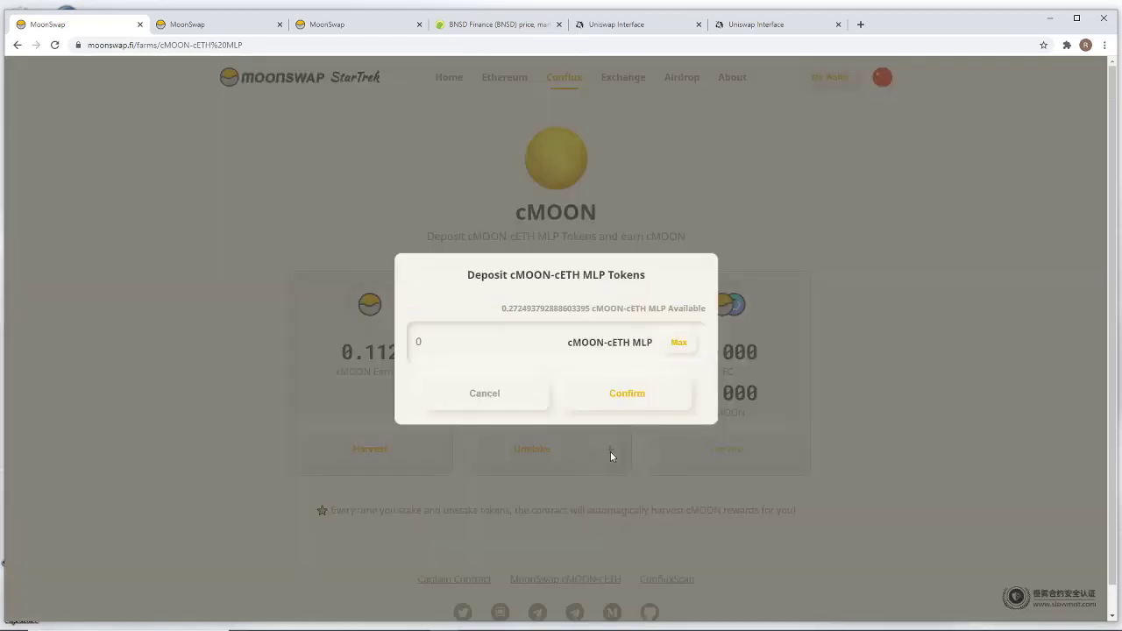
click(686, 347)
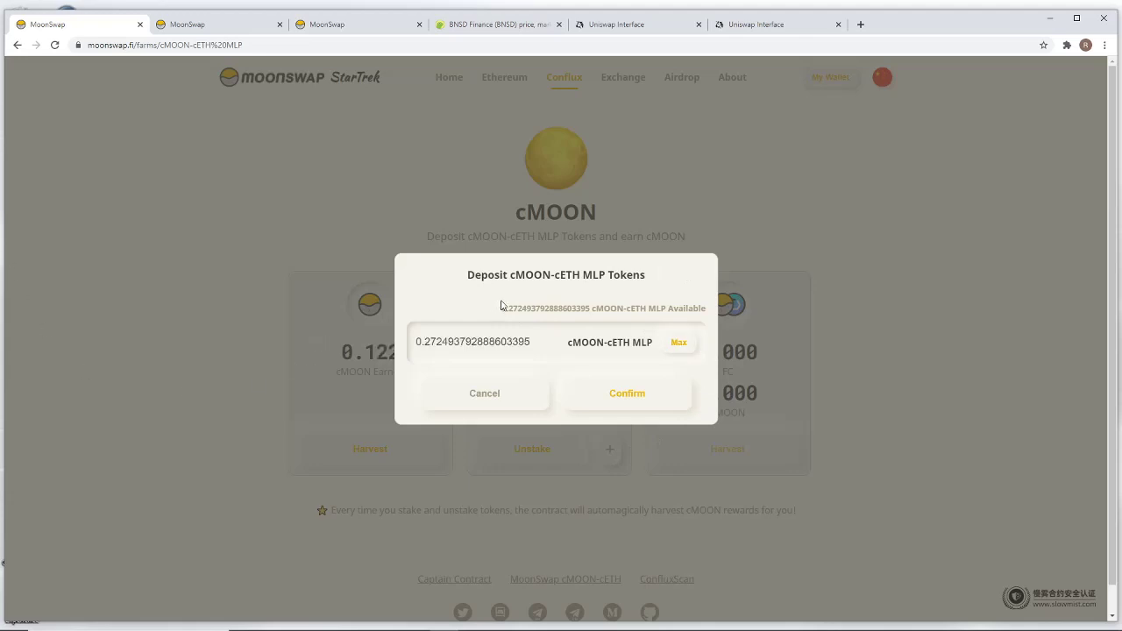
click(648, 399)
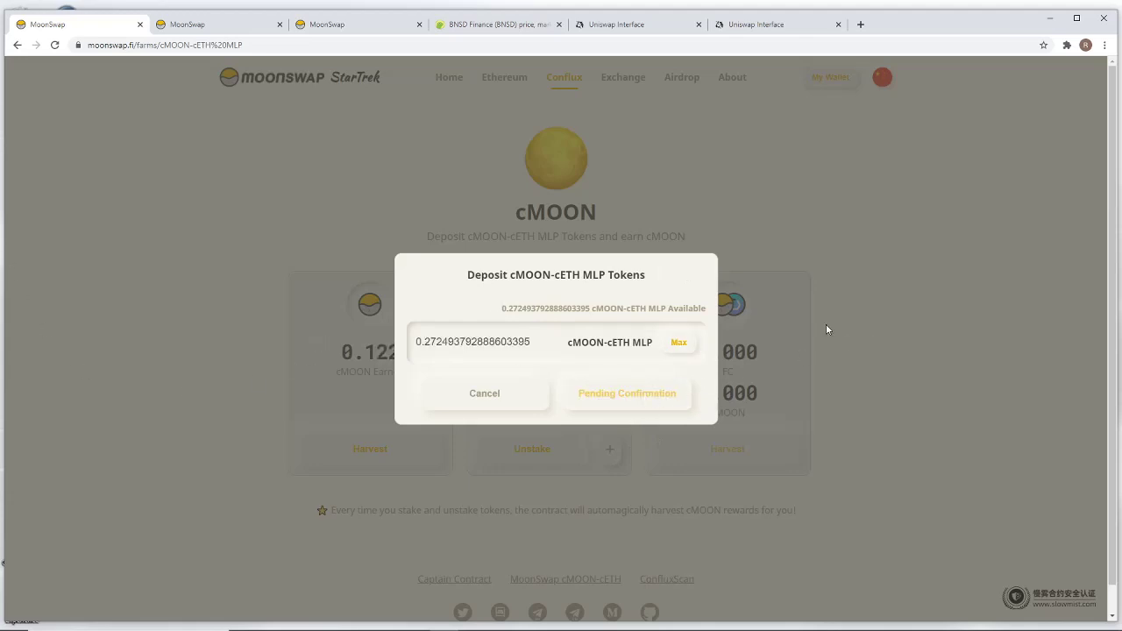